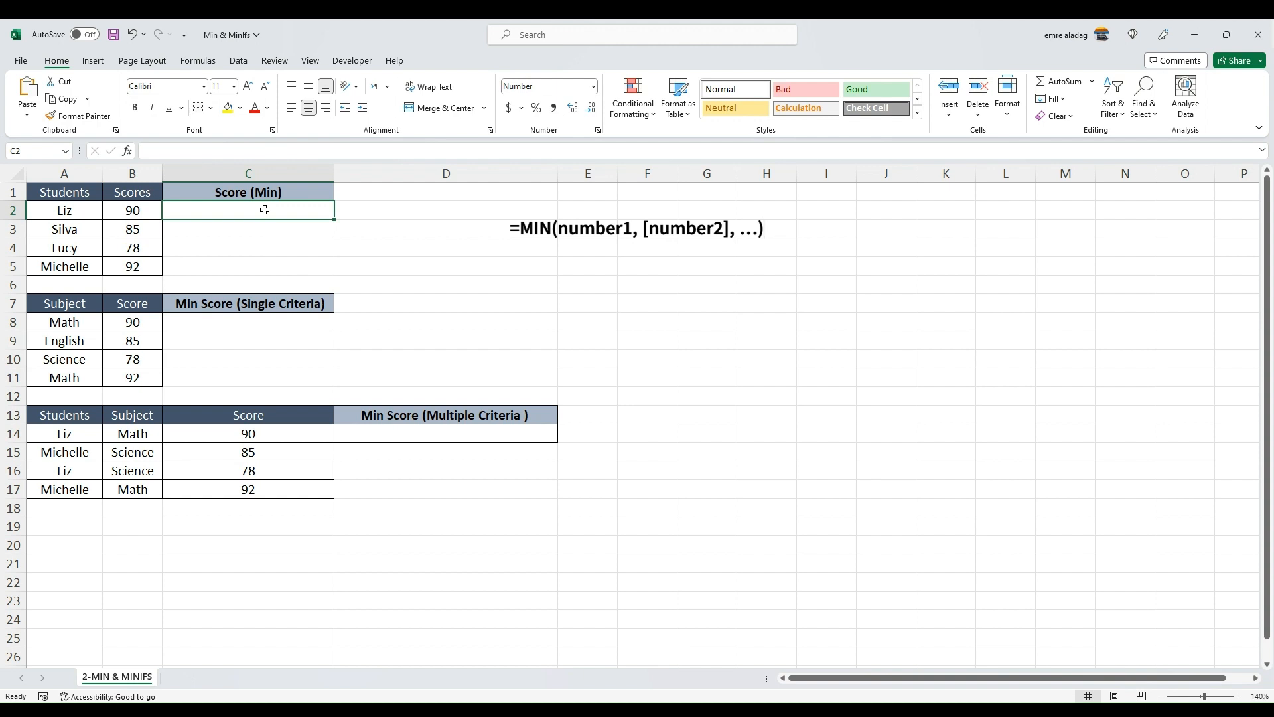
Calculate the lowest student score in C2 with =MIN(B2:B5) and check it against the scores
{"action": "type", "text": "=MIN("}
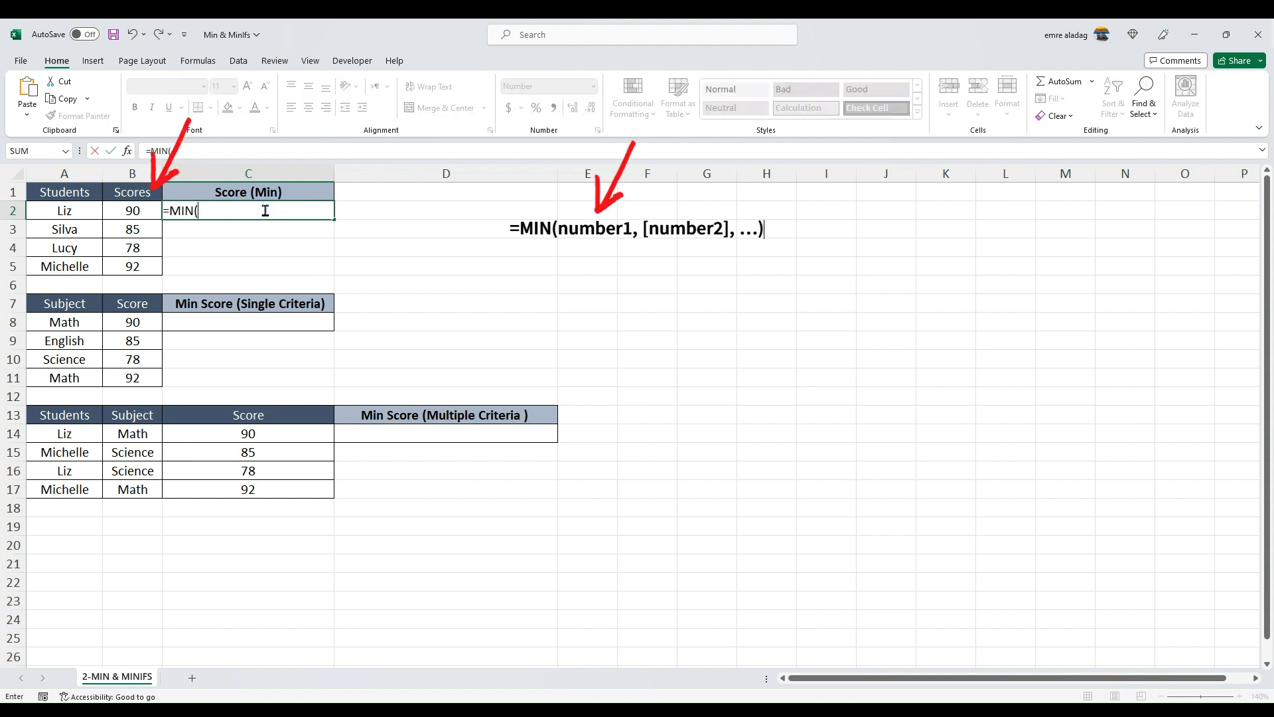
{"action": "left_click_drag", "start_coordinate": [133, 210], "coordinate": [135, 262]}
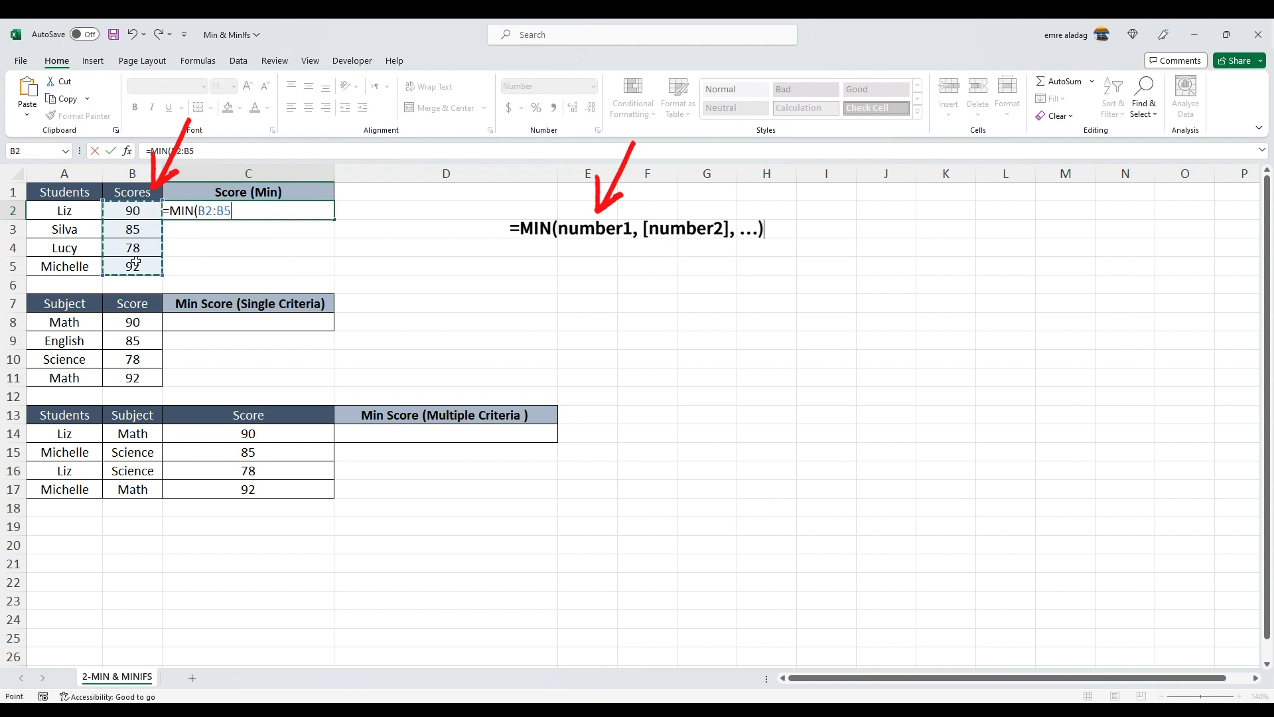
{"action": "key", "text": "Return"}
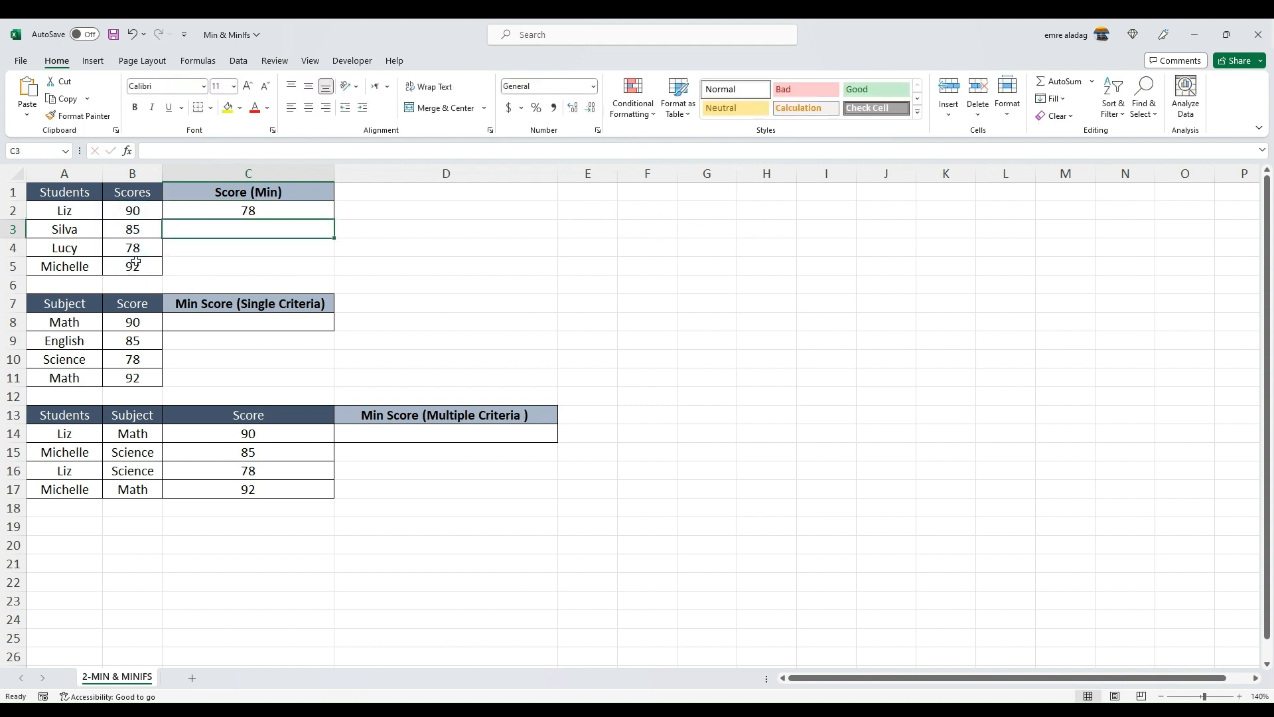
{"action": "left_click", "coordinate": [273, 211]}
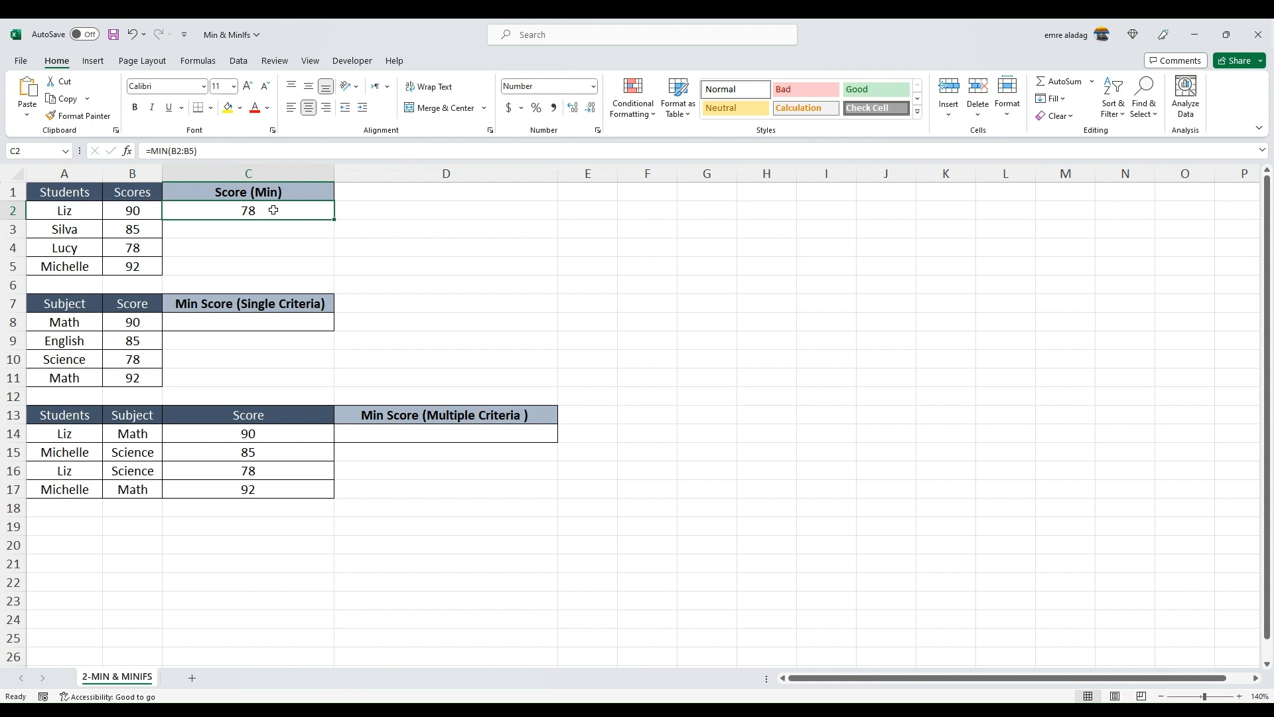
{"action": "left_click", "coordinate": [149, 248]}
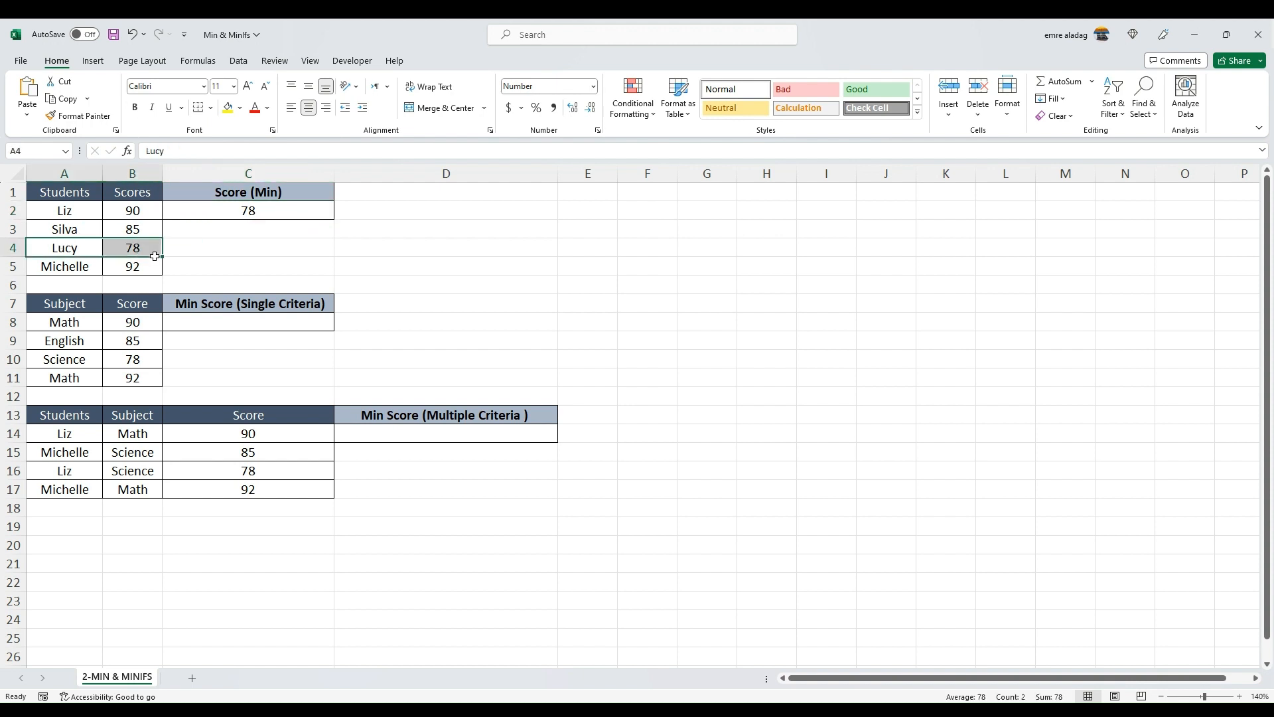
{"action": "left_click", "coordinate": [241, 212]}
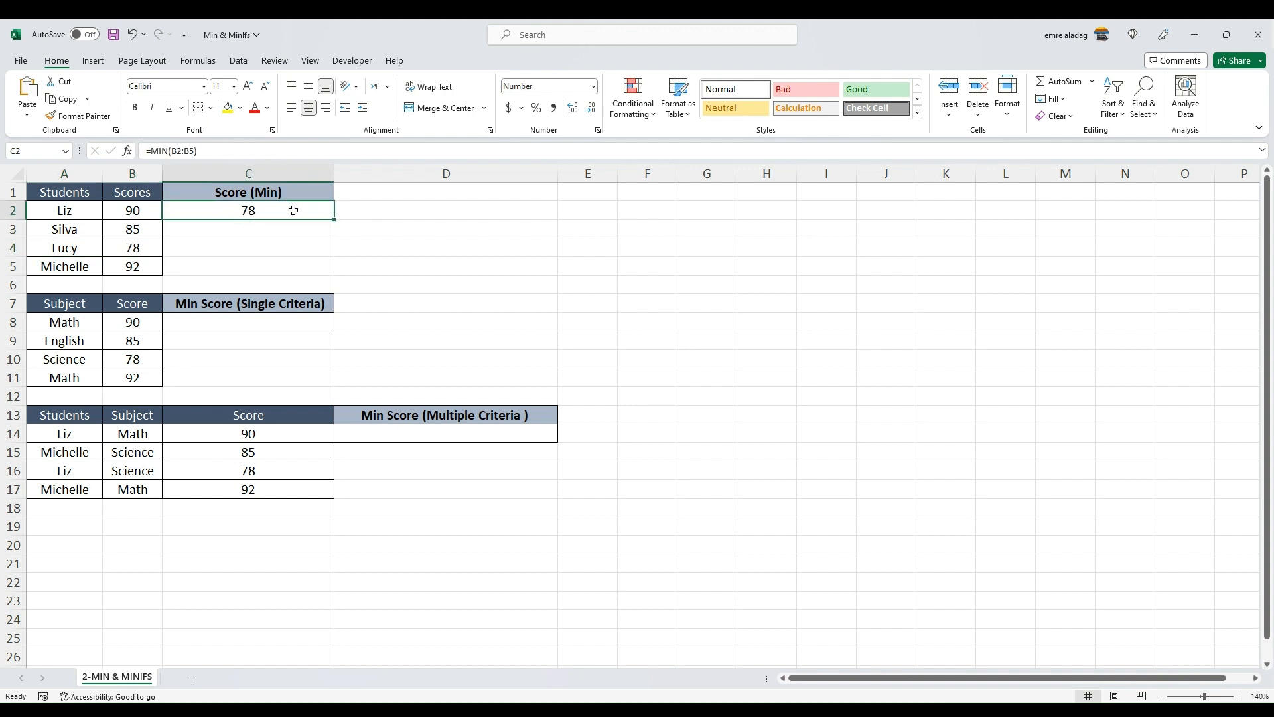
Calculate the lowest Math score in C8 with =MINIFS(B8:B11,A8:A11,"Math")
{"action": "left_click", "coordinate": [289, 324]}
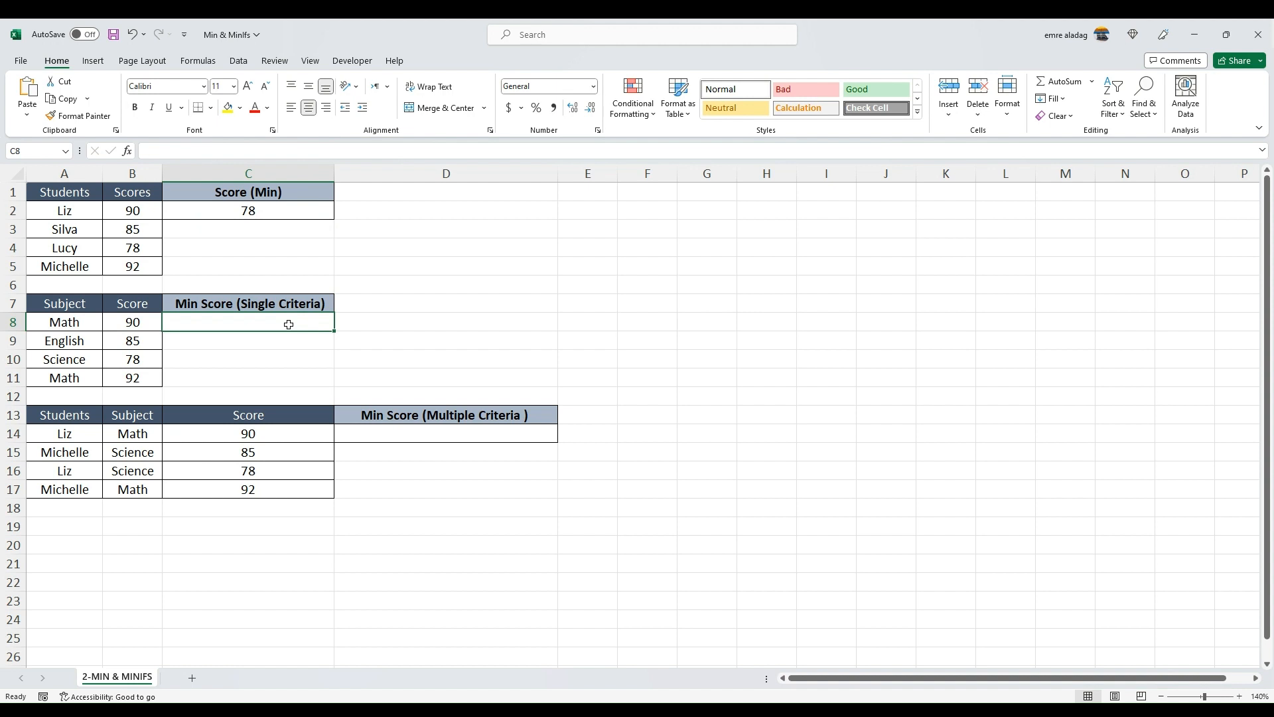
{"action": "type", "text": "=M"}
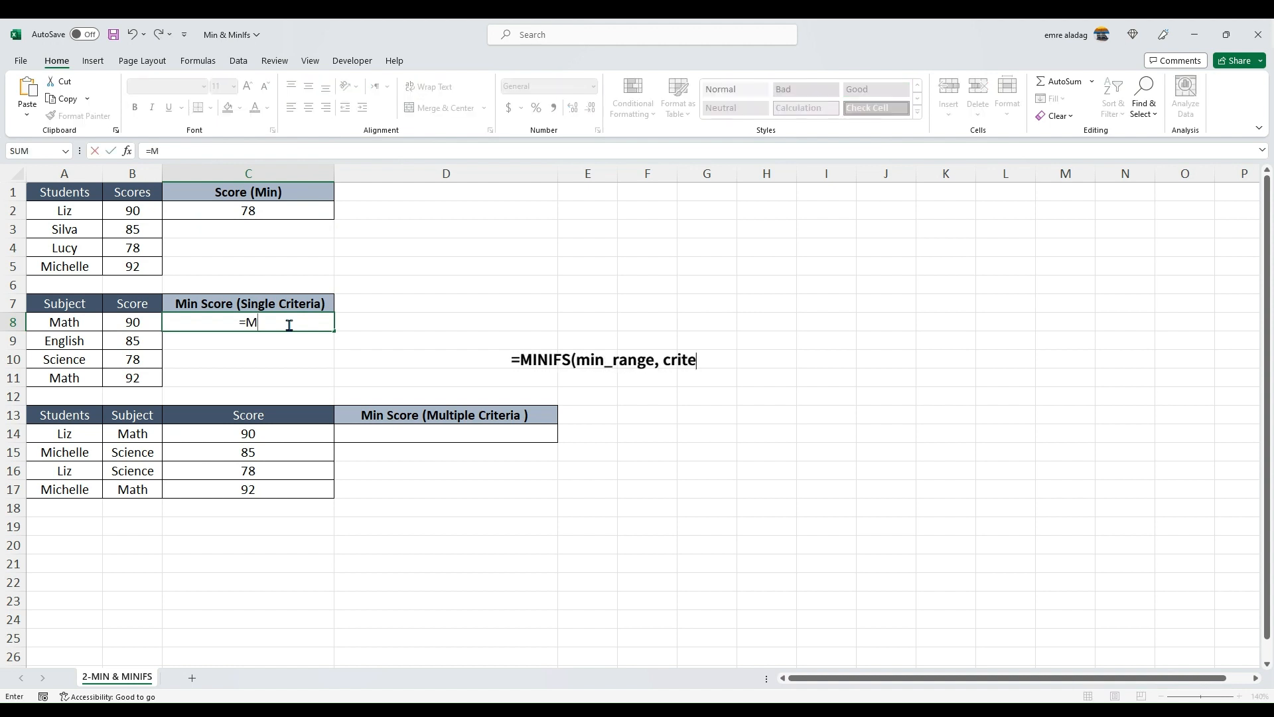
{"action": "type", "text": "INIFS("}
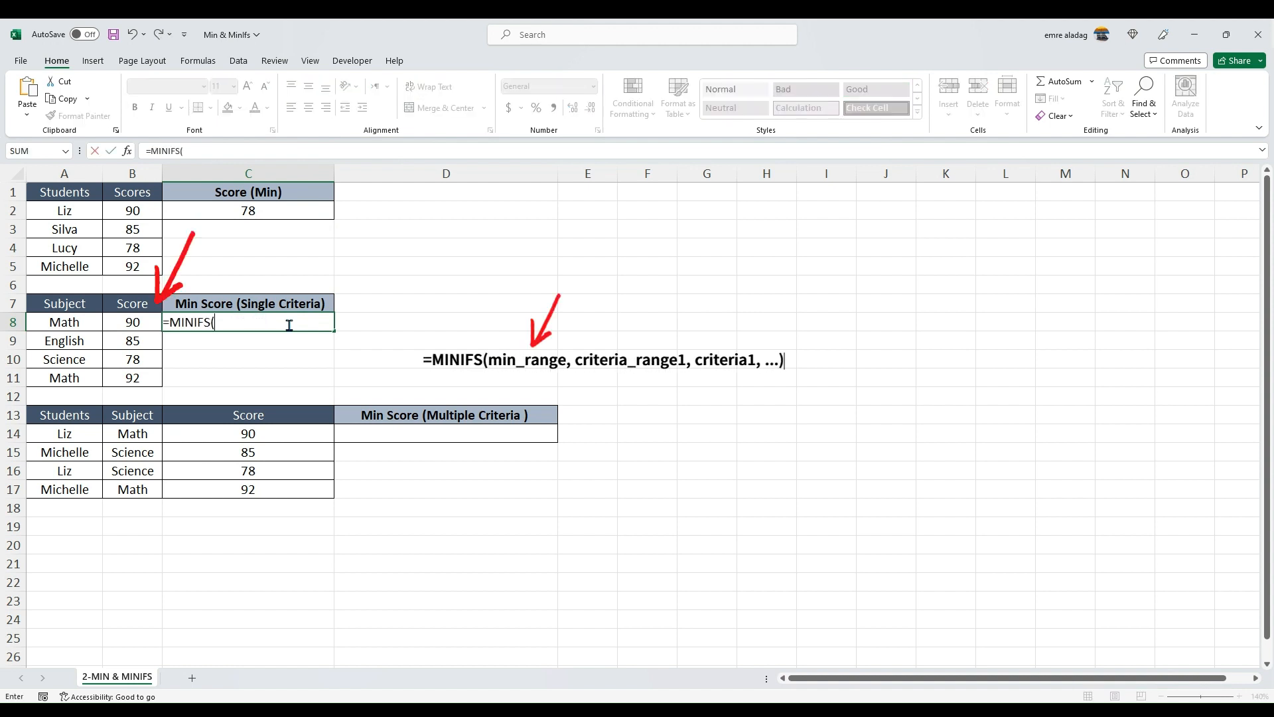
{"action": "left_click_drag", "start_coordinate": [132, 322], "coordinate": [133, 377]}
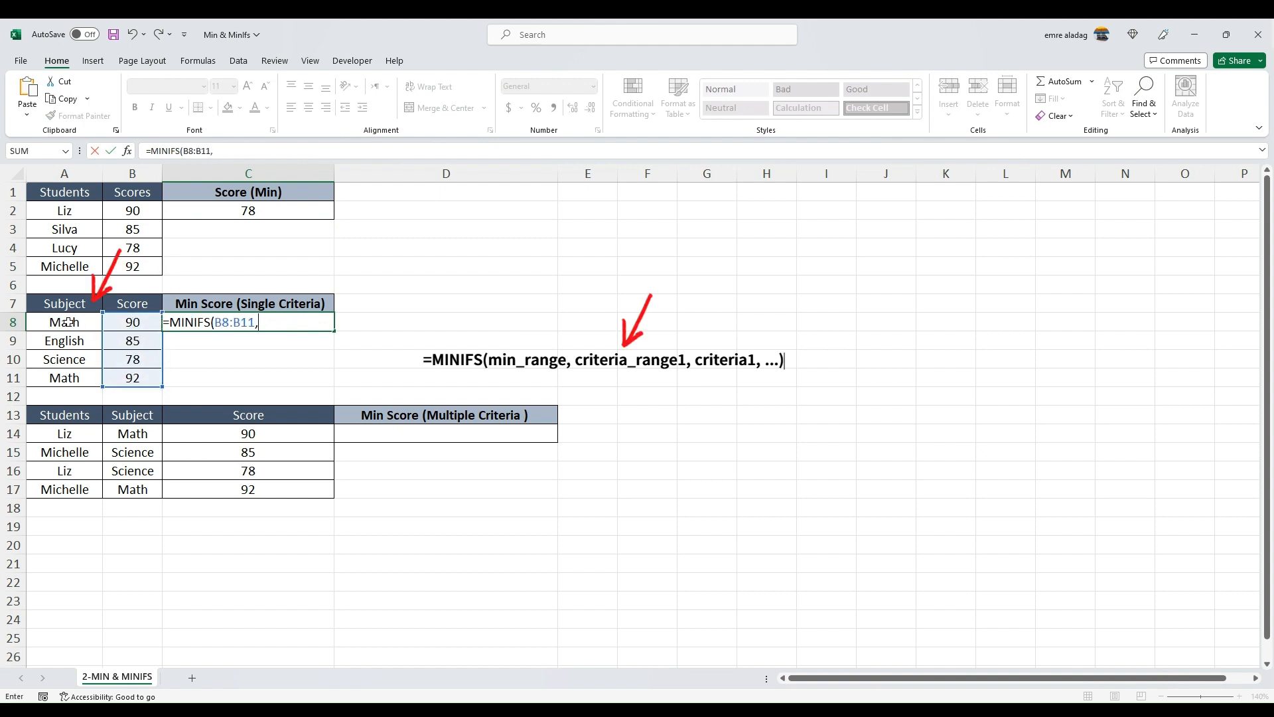
{"action": "type", "text": ","}
{"action": "left_click_drag", "start_coordinate": [69, 323], "coordinate": [64, 378]}
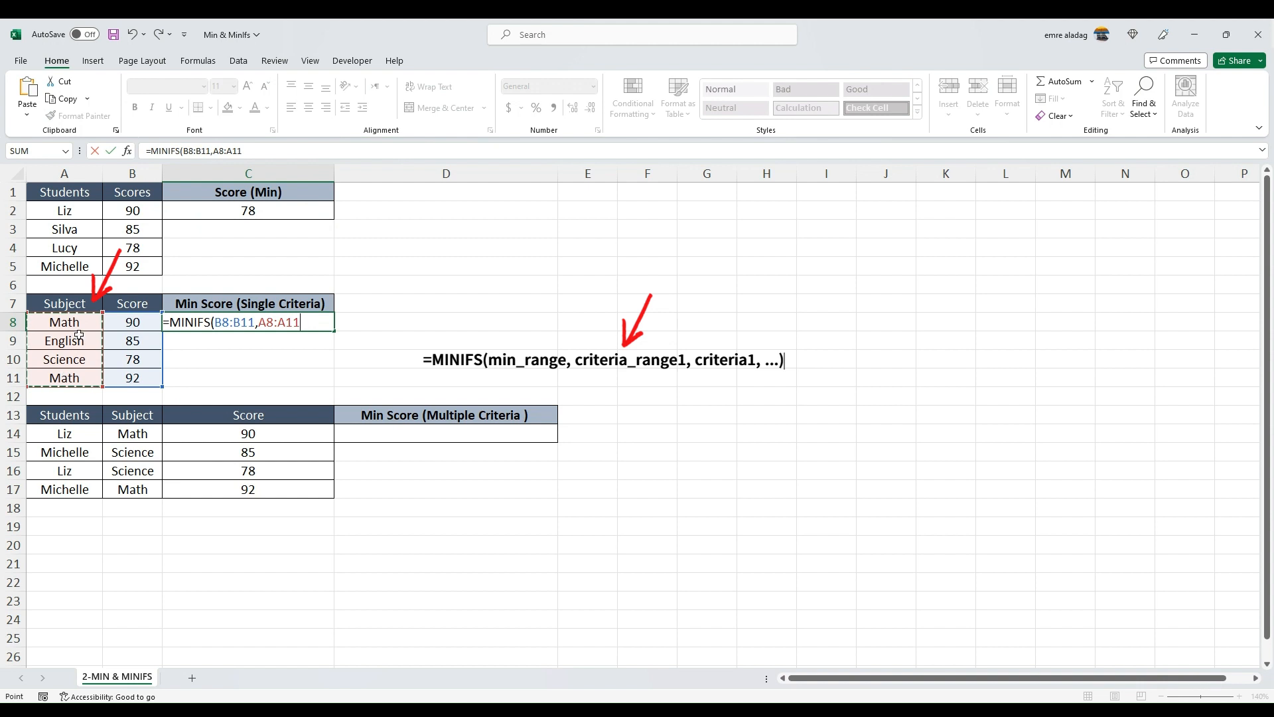
{"action": "type", "text": ",\""}
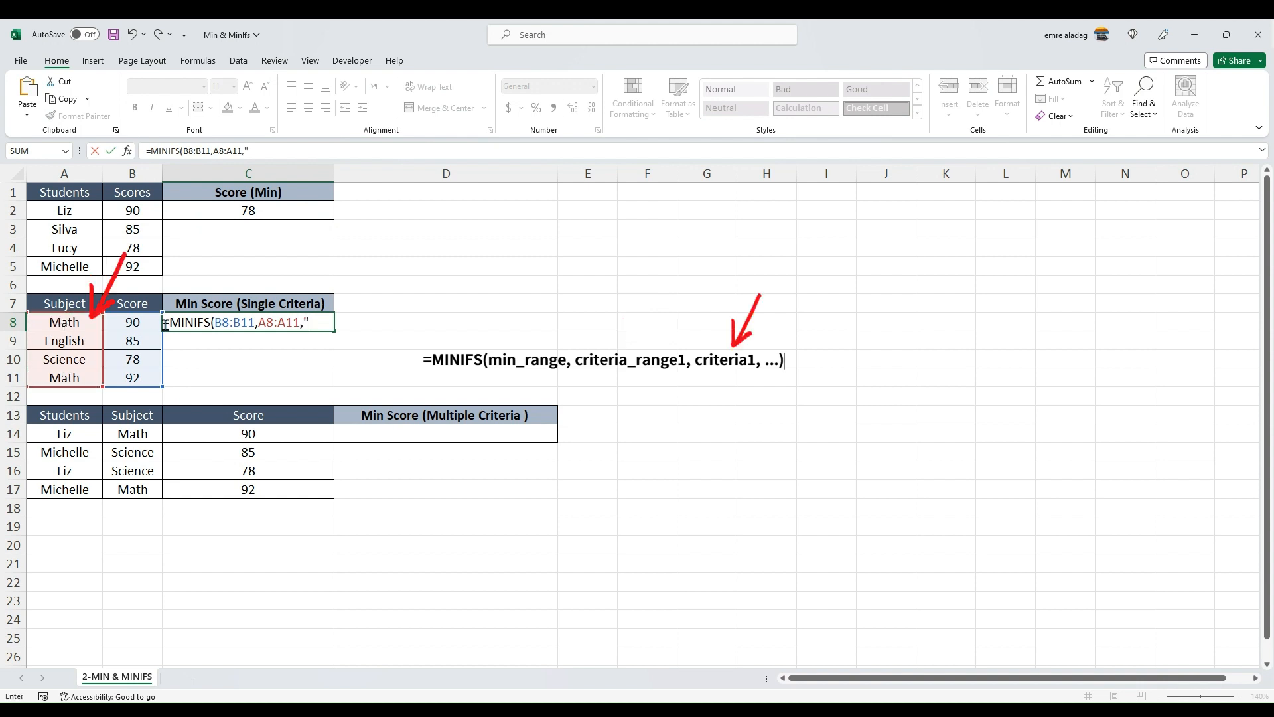
{"action": "type", "text": "Math\")"}
{"action": "key", "text": "Return"}
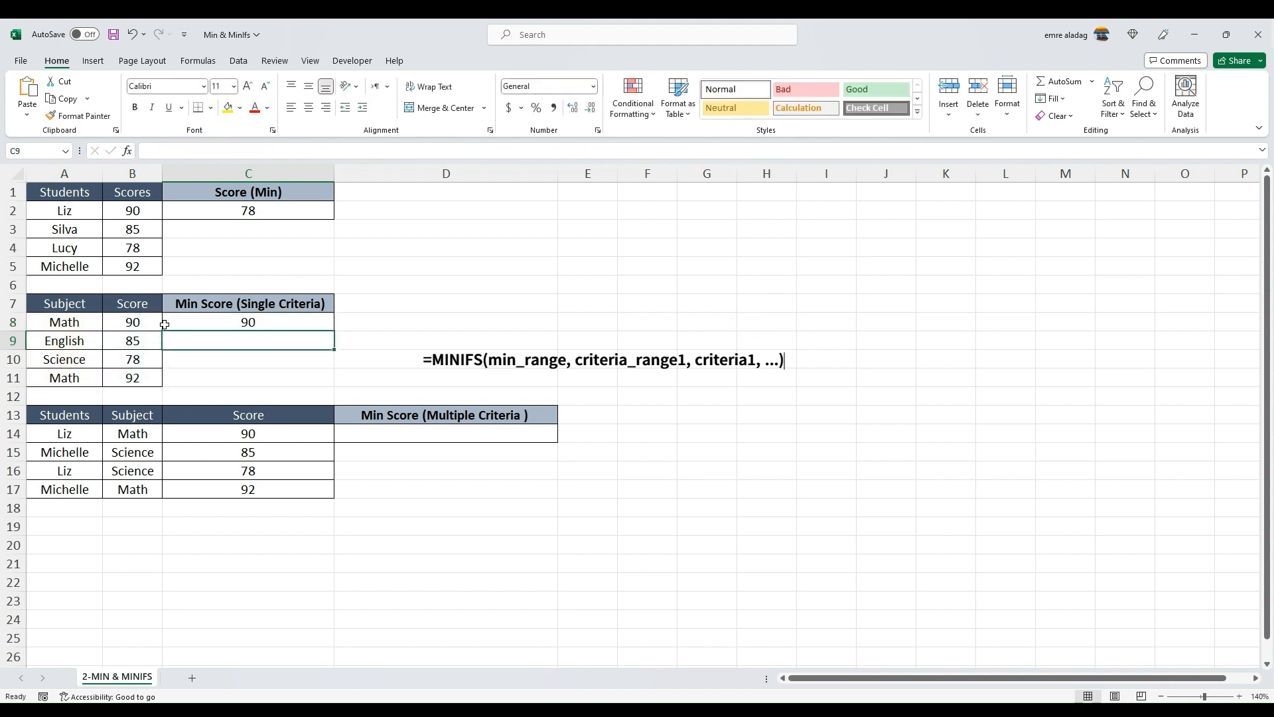
Examine the formula result in C8 against the Math rows and their scores in A8:B11
{"action": "left_click", "coordinate": [219, 321]}
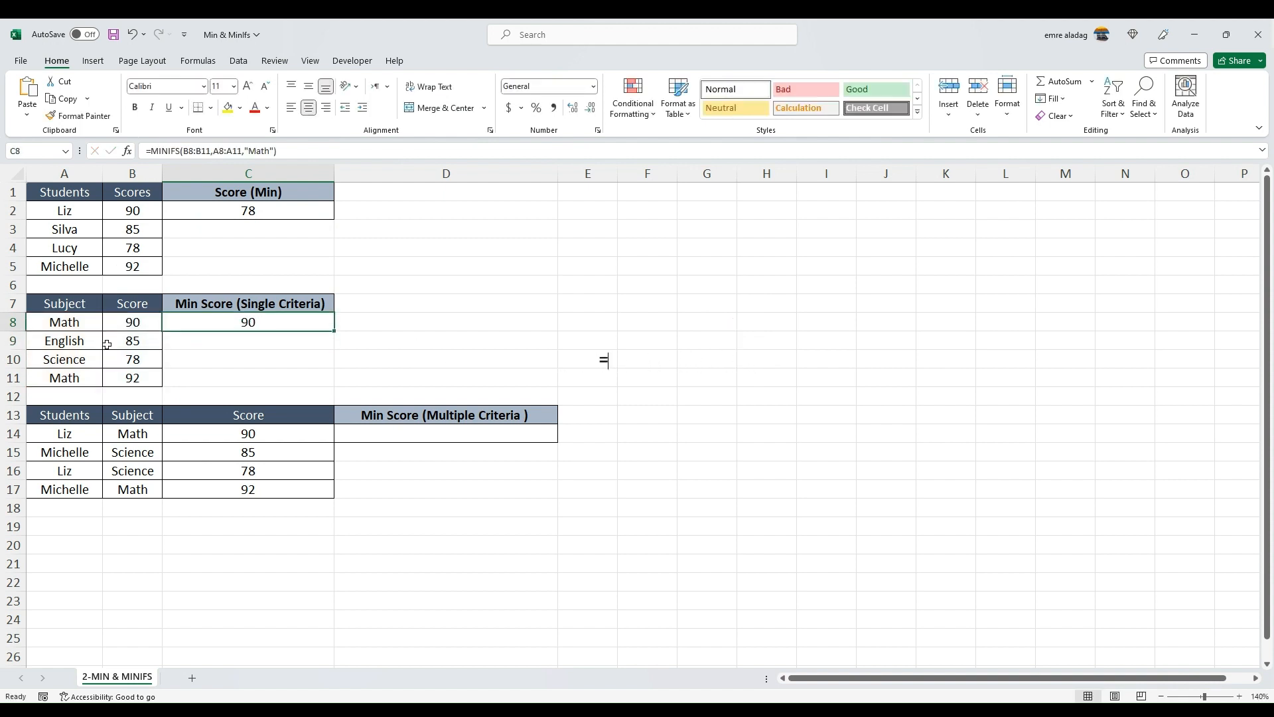
{"action": "left_click", "coordinate": [67, 323]}
{"action": "left_click_drag", "start_coordinate": [67, 324], "coordinate": [133, 378]}
{"action": "left_click", "coordinate": [80, 380]}
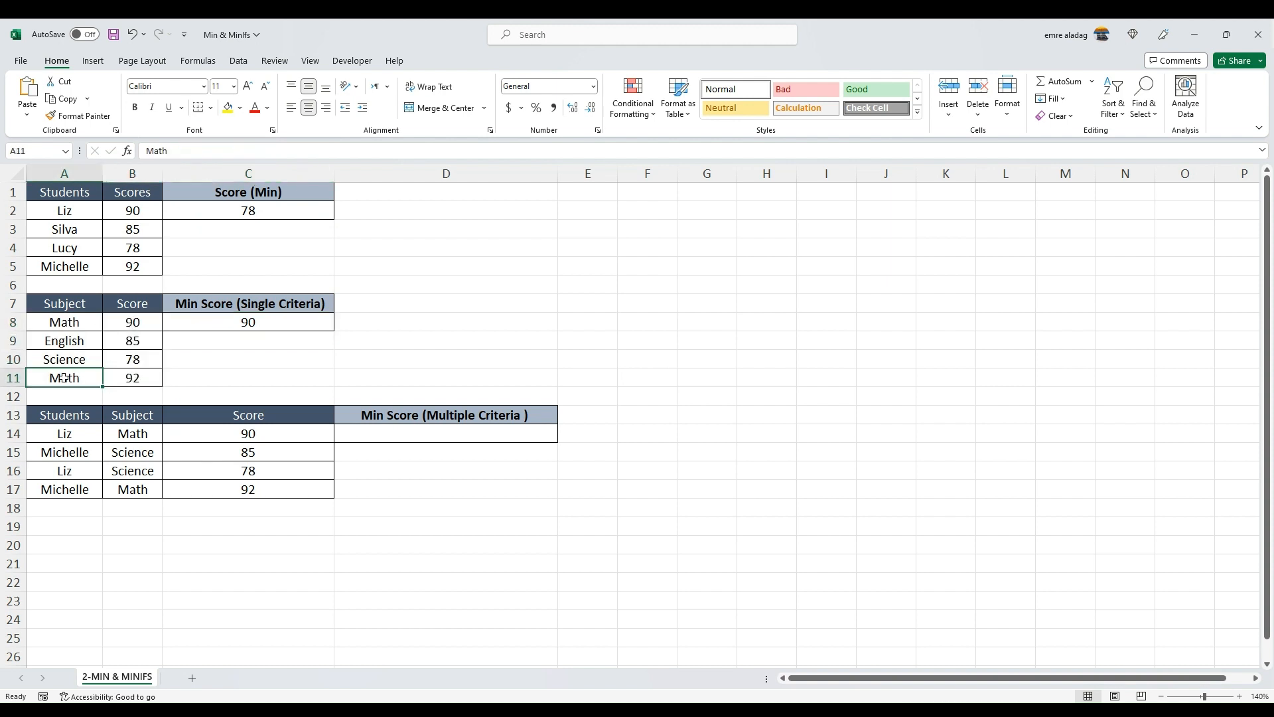
{"action": "left_click", "coordinate": [124, 381]}
{"action": "left_click", "coordinate": [65, 326]}
{"action": "left_click", "coordinate": [120, 322]}
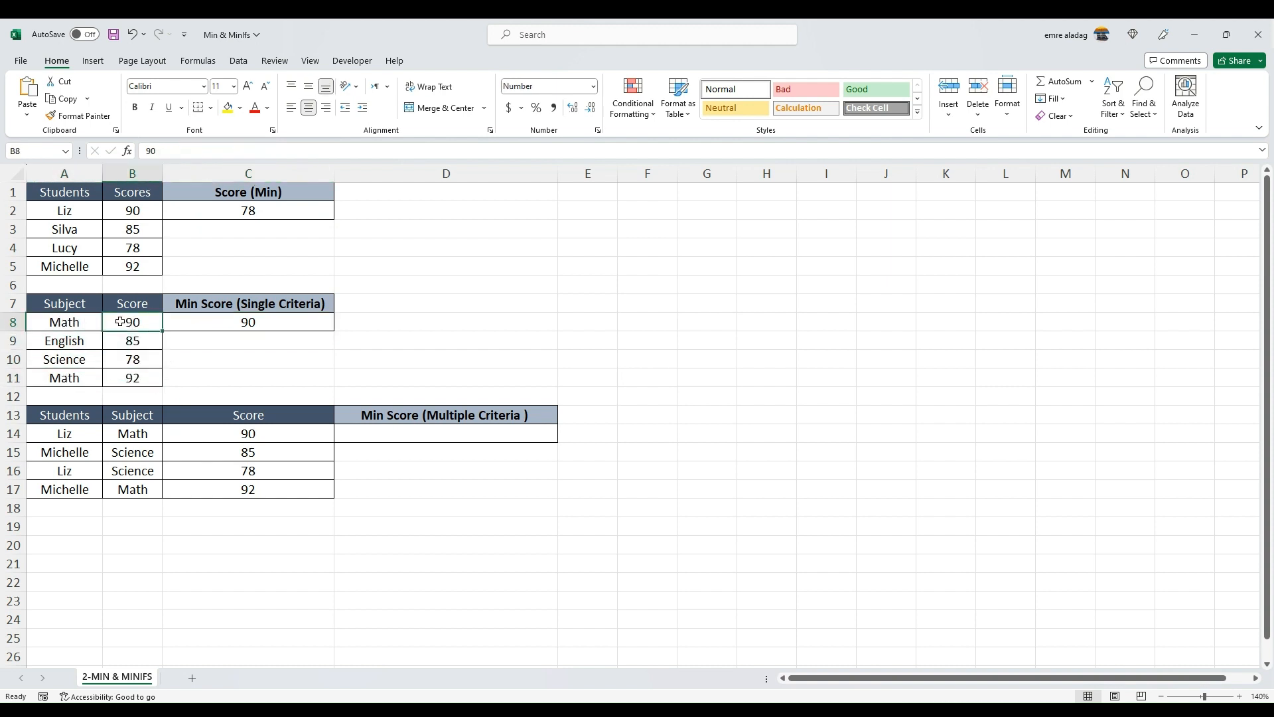
{"action": "left_click", "coordinate": [232, 323]}
Start a MINIFS formula in D14 with min range C14:C17, criteria range B14:B17 and the criterion "Science"
{"action": "left_click", "coordinate": [417, 435]}
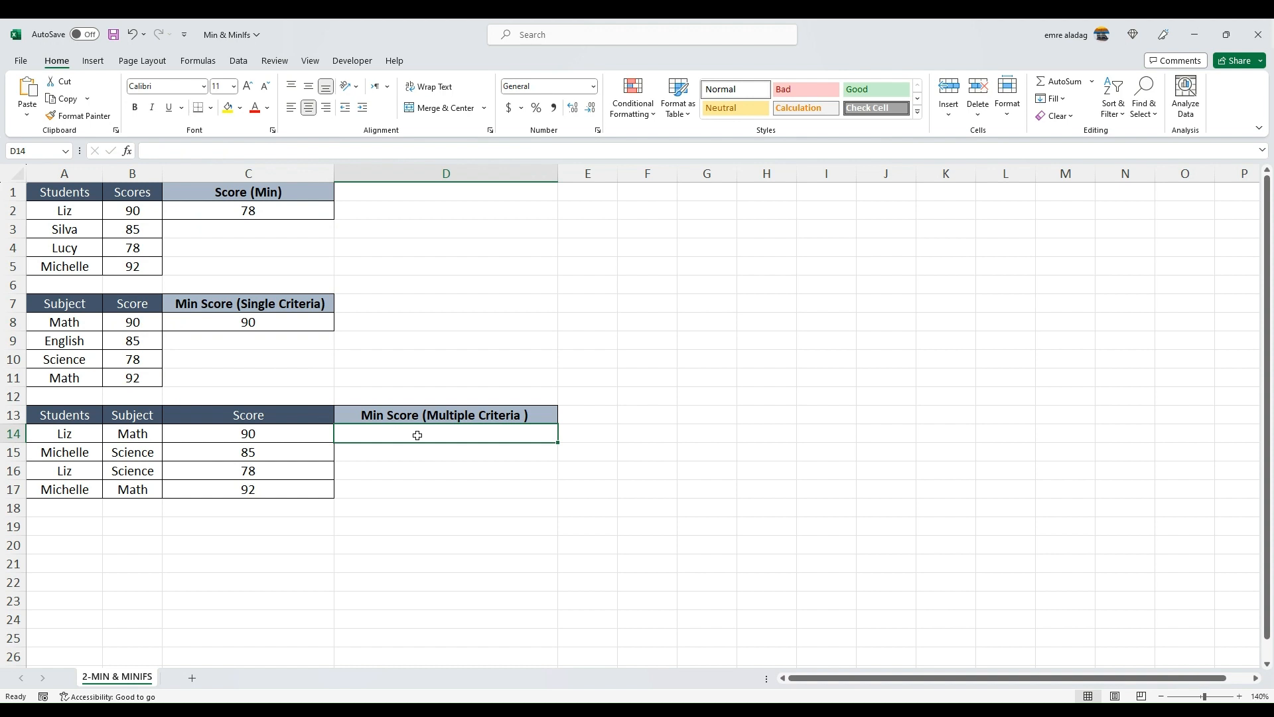
{"action": "type", "text": "=MINI"}
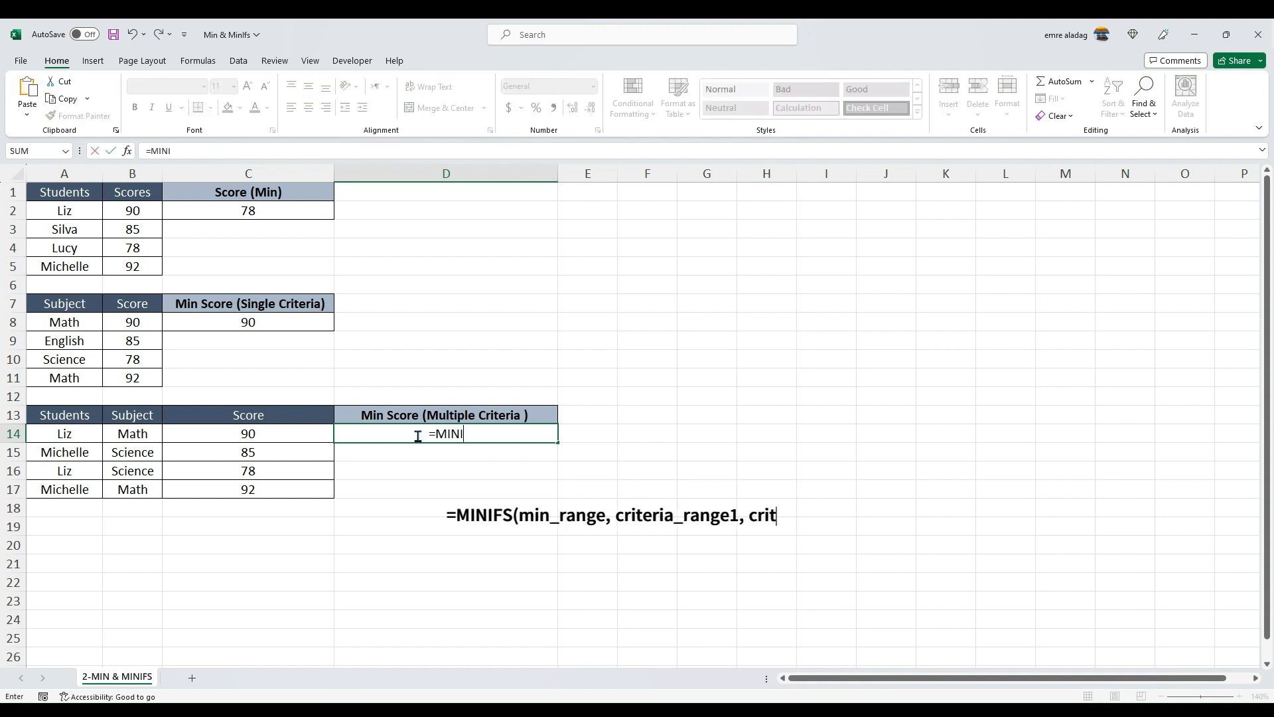
{"action": "type", "text": "FS("}
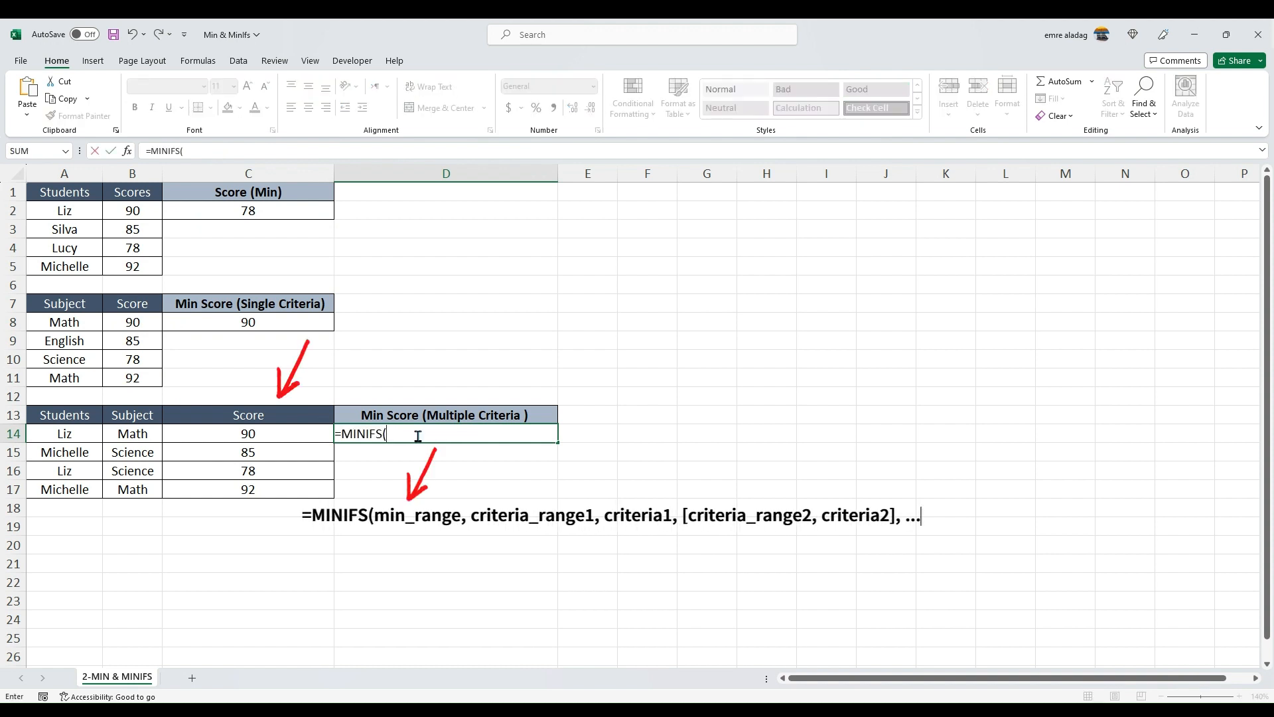
{"action": "left_click_drag", "start_coordinate": [249, 433], "coordinate": [265, 490]}
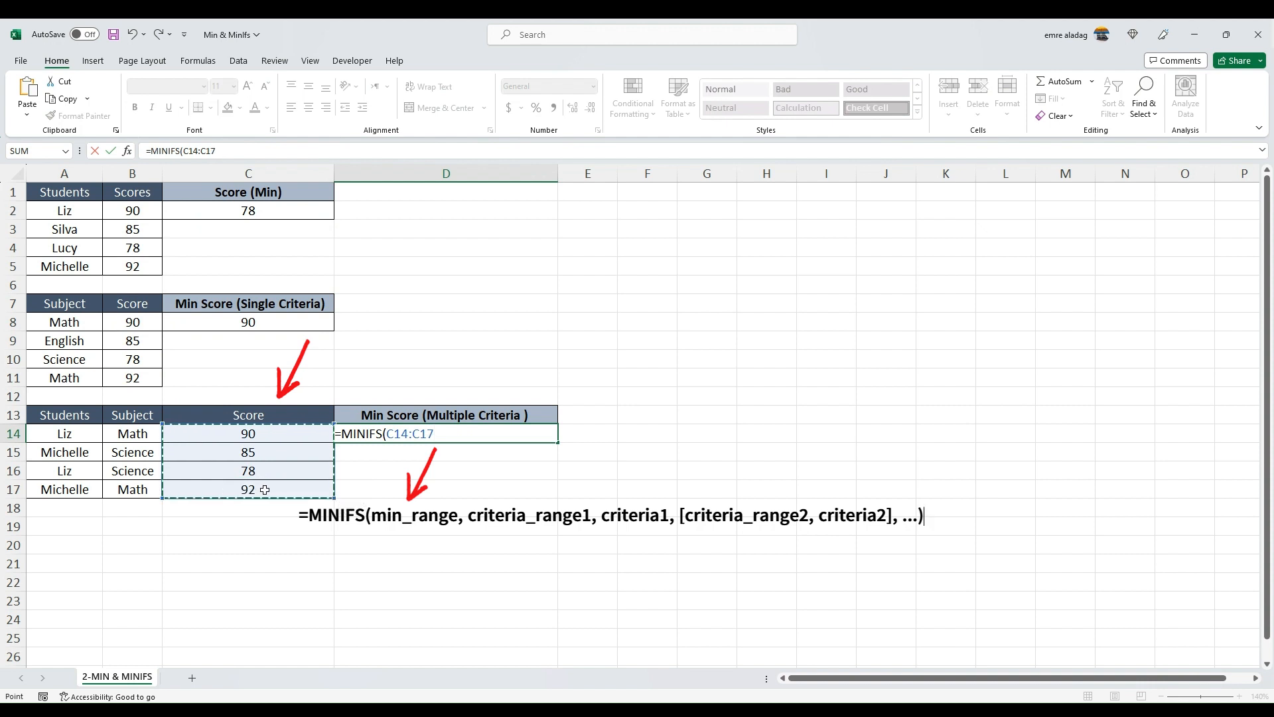
{"action": "type", "text": ","}
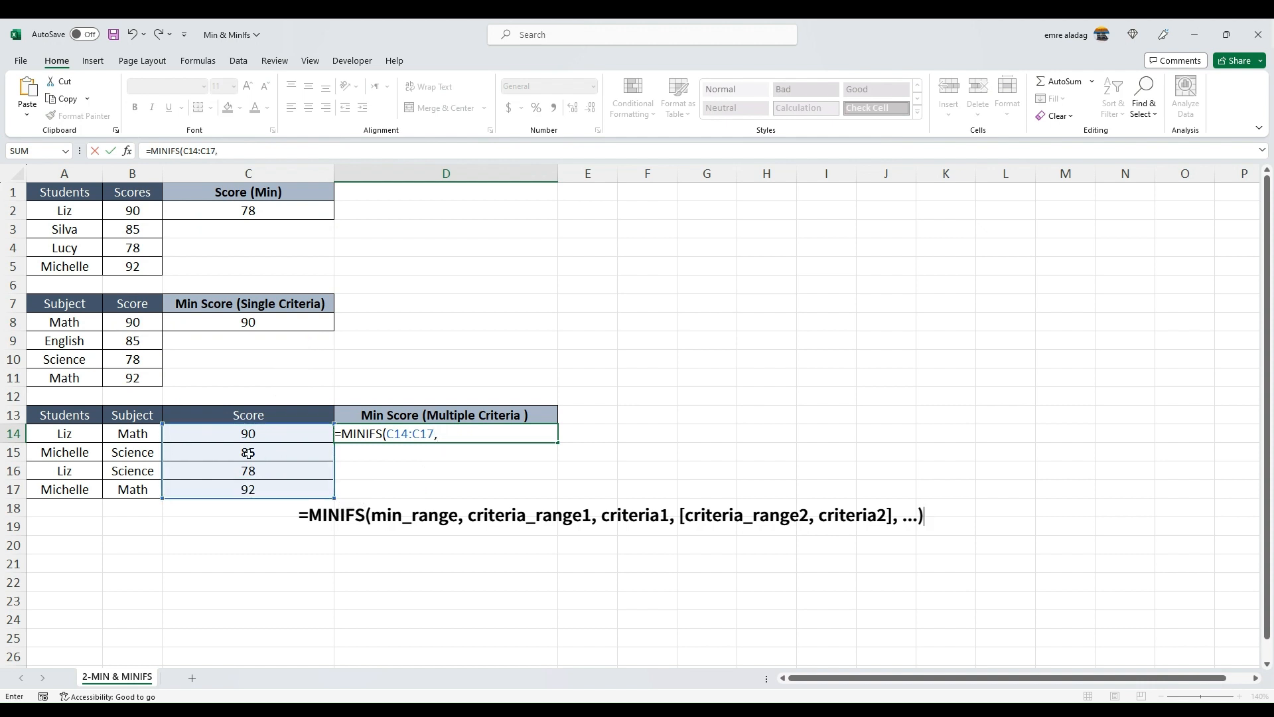
{"action": "left_click_drag", "start_coordinate": [130, 436], "coordinate": [133, 485]}
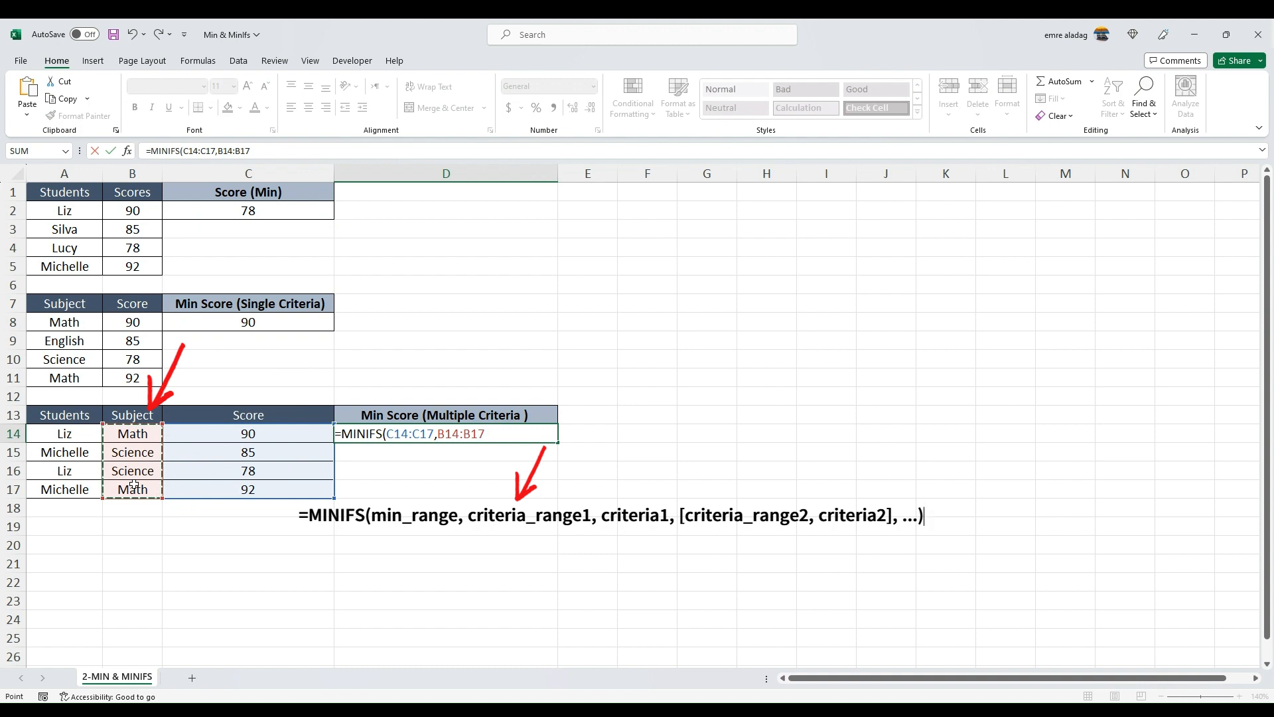
{"action": "type", "text": ",\""}
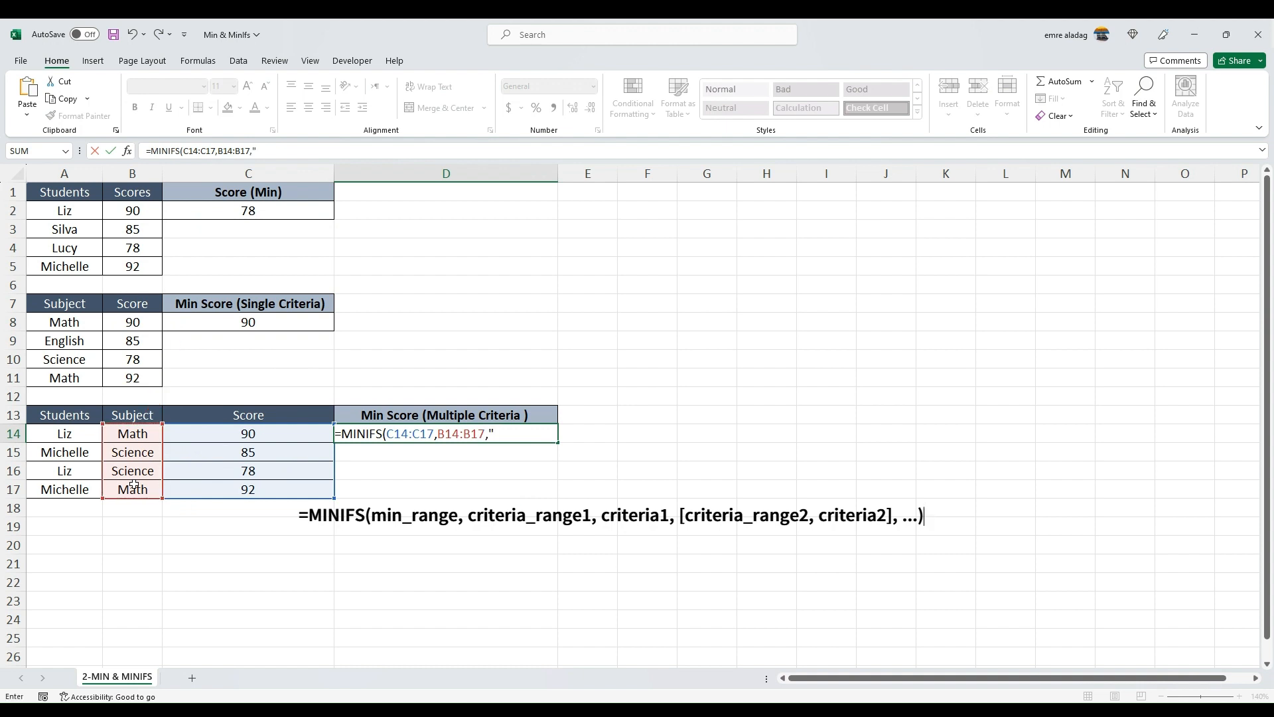
{"action": "type", "text": "Sc"}
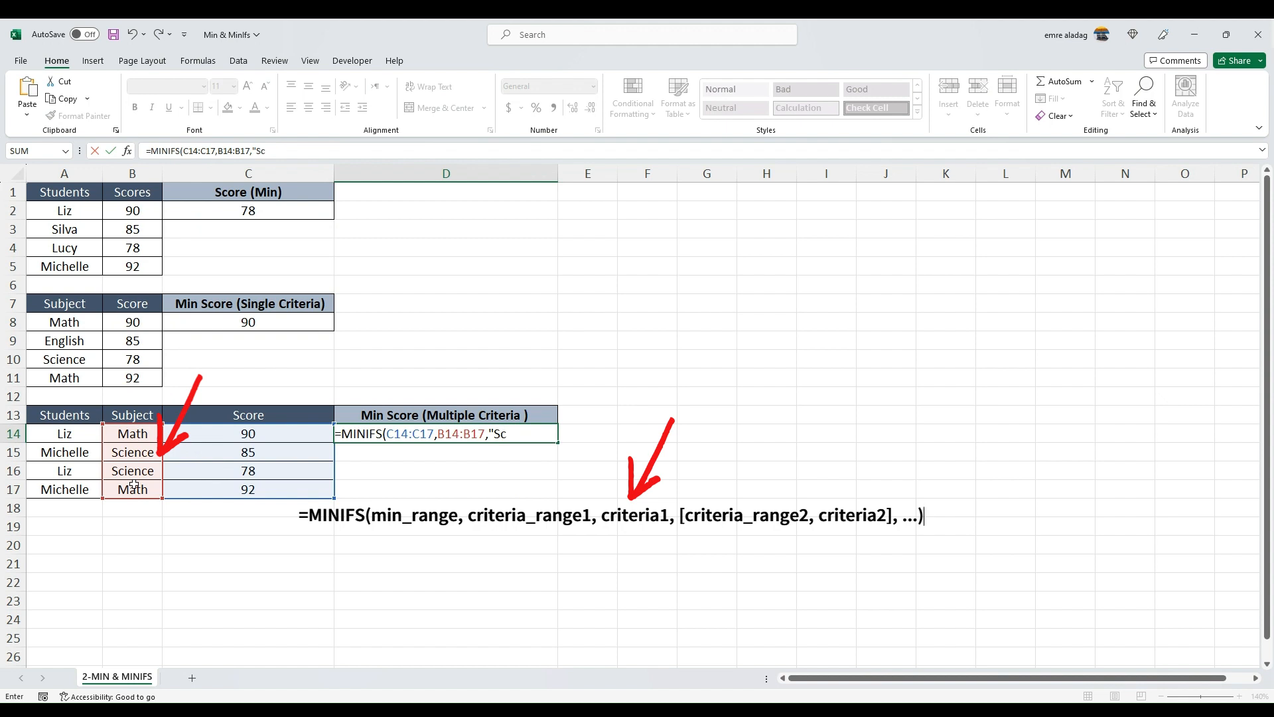
{"action": "type", "text": "ience\","}
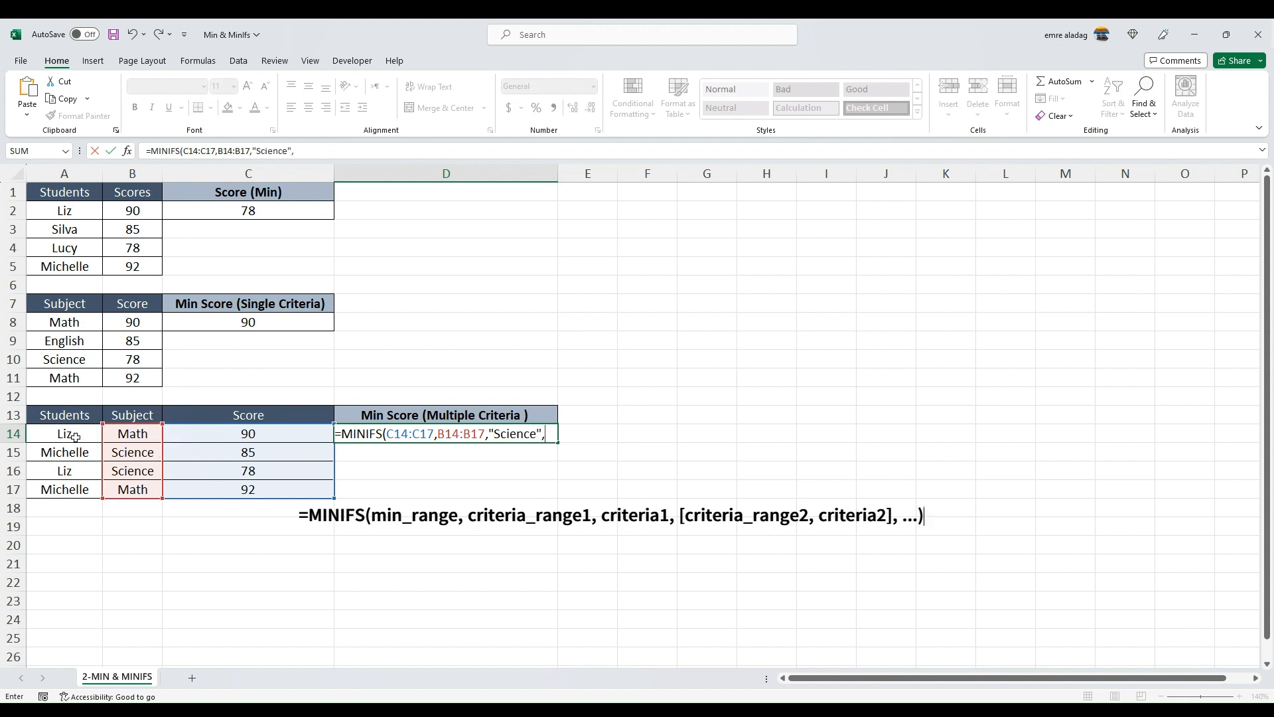
Complete the D14 formula with second criteria range A14:A17 and the name of the student in A14 as criterion
{"action": "left_click_drag", "start_coordinate": [75, 436], "coordinate": [67, 485]}
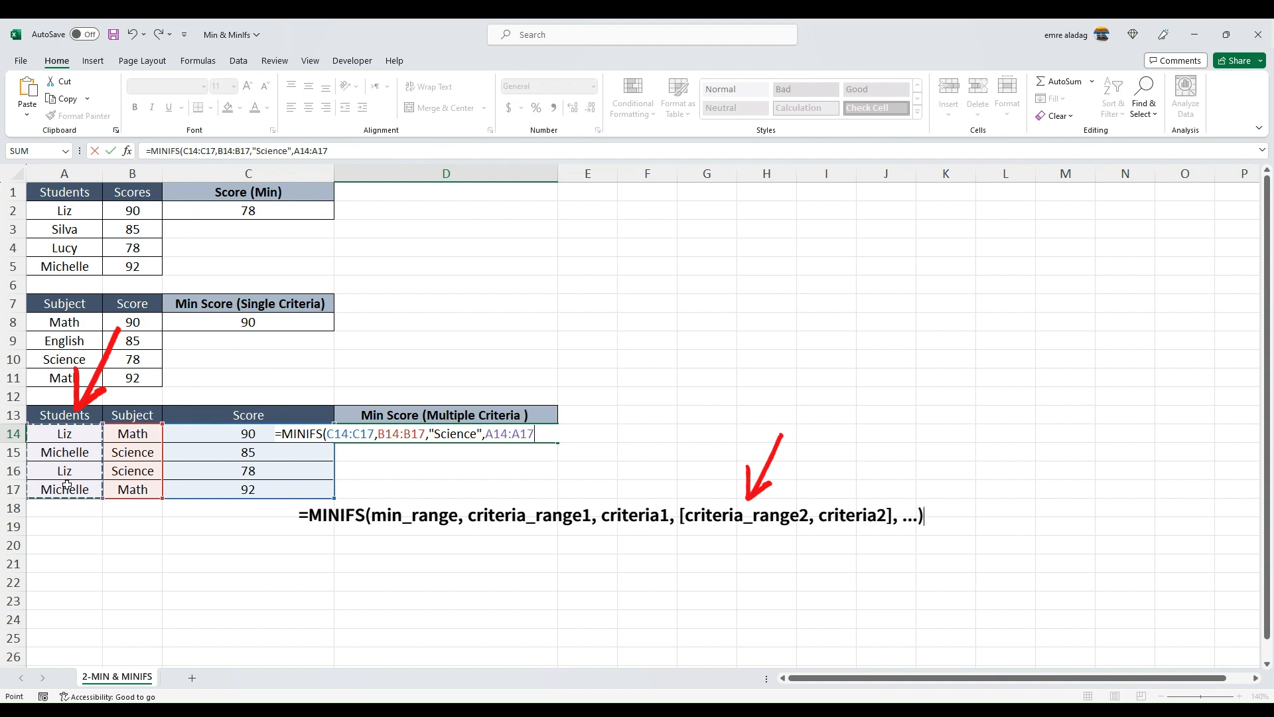
{"action": "type", "text": ","}
{"action": "type", "text": "\""}
{"action": "type", "text": "Liz\")"}
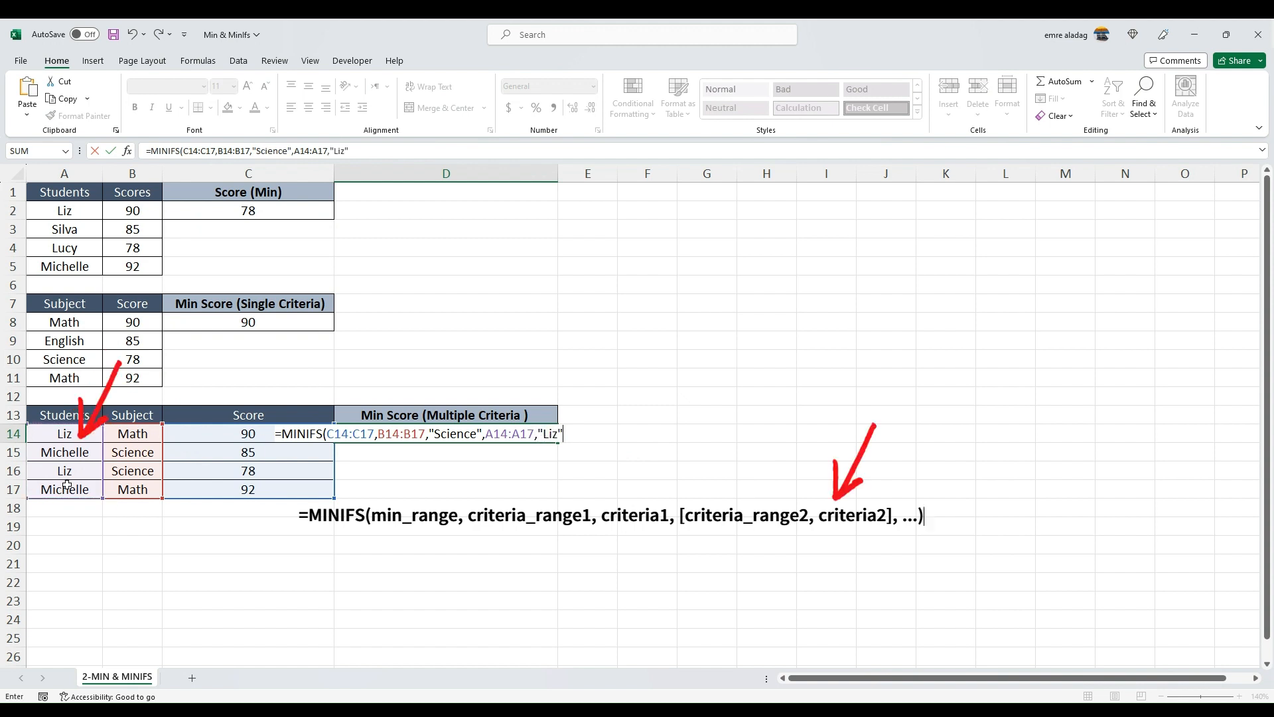
{"action": "key", "text": "ctrl+Return"}
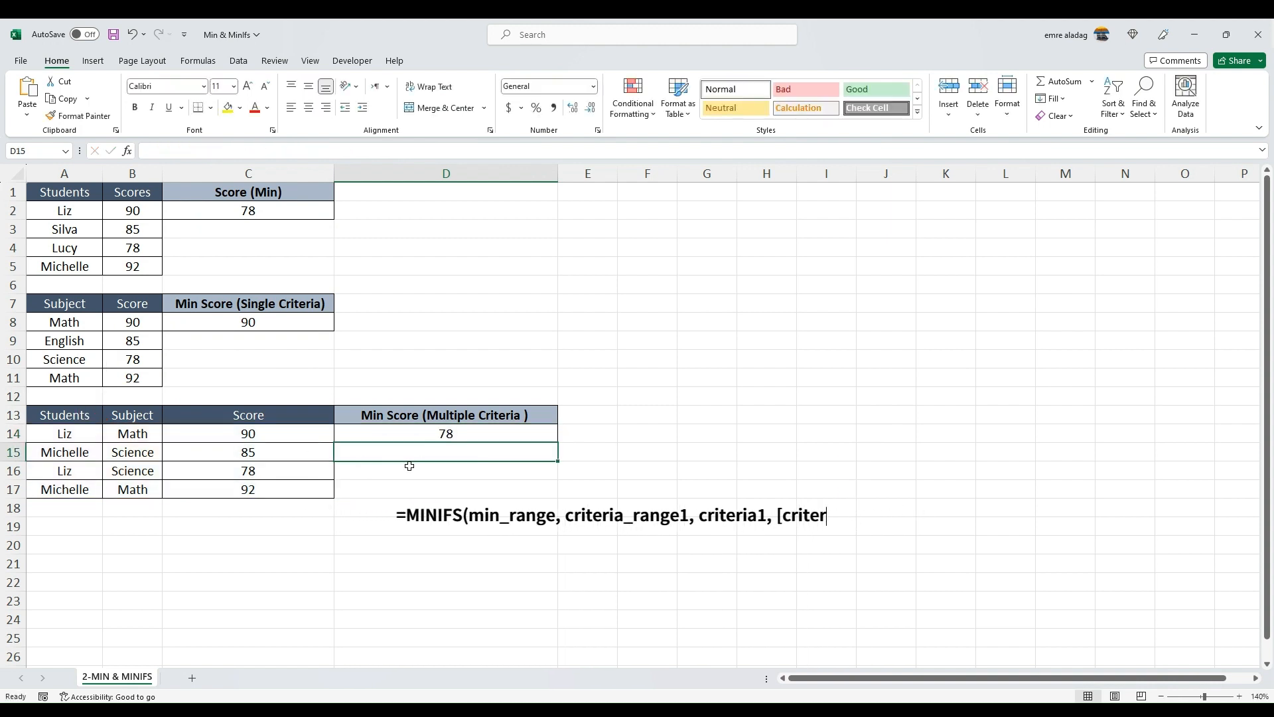
Compare the formula result in D14 with the matching student, subject and score in row 16
{"action": "left_click", "coordinate": [57, 472]}
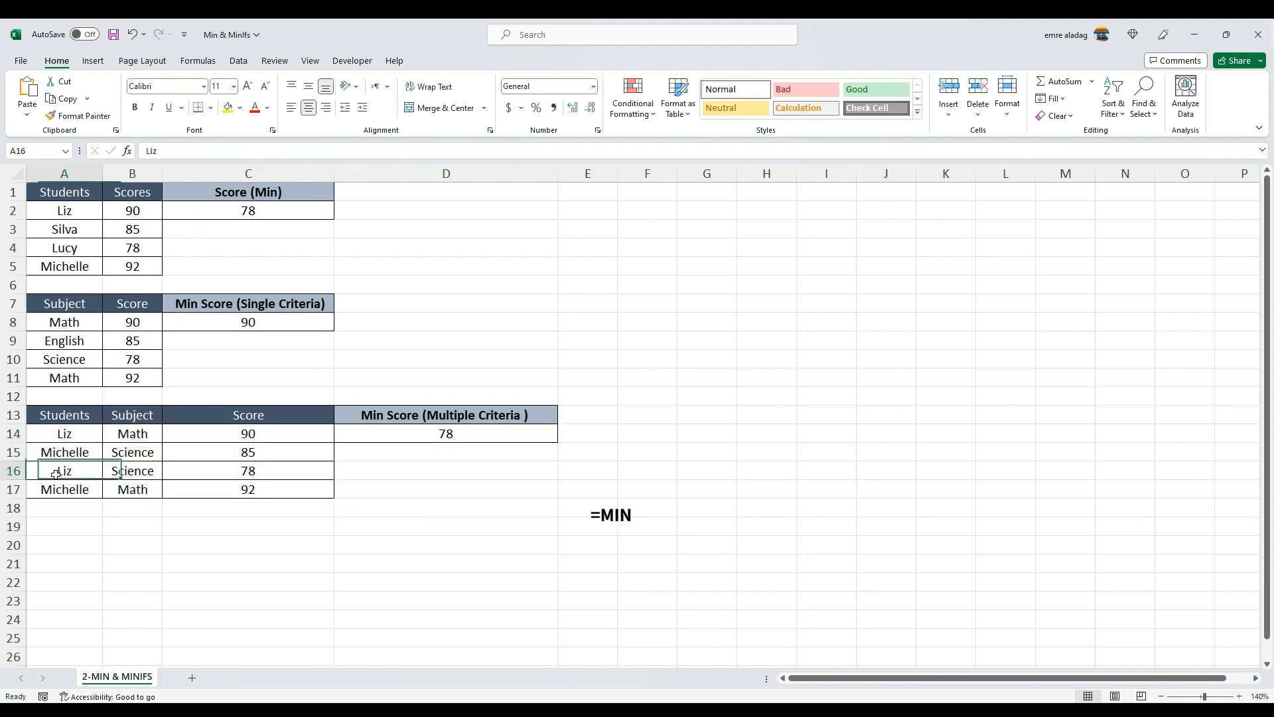
{"action": "left_click", "coordinate": [131, 472]}
{"action": "left_click", "coordinate": [312, 471]}
{"action": "left_click", "coordinate": [402, 435]}
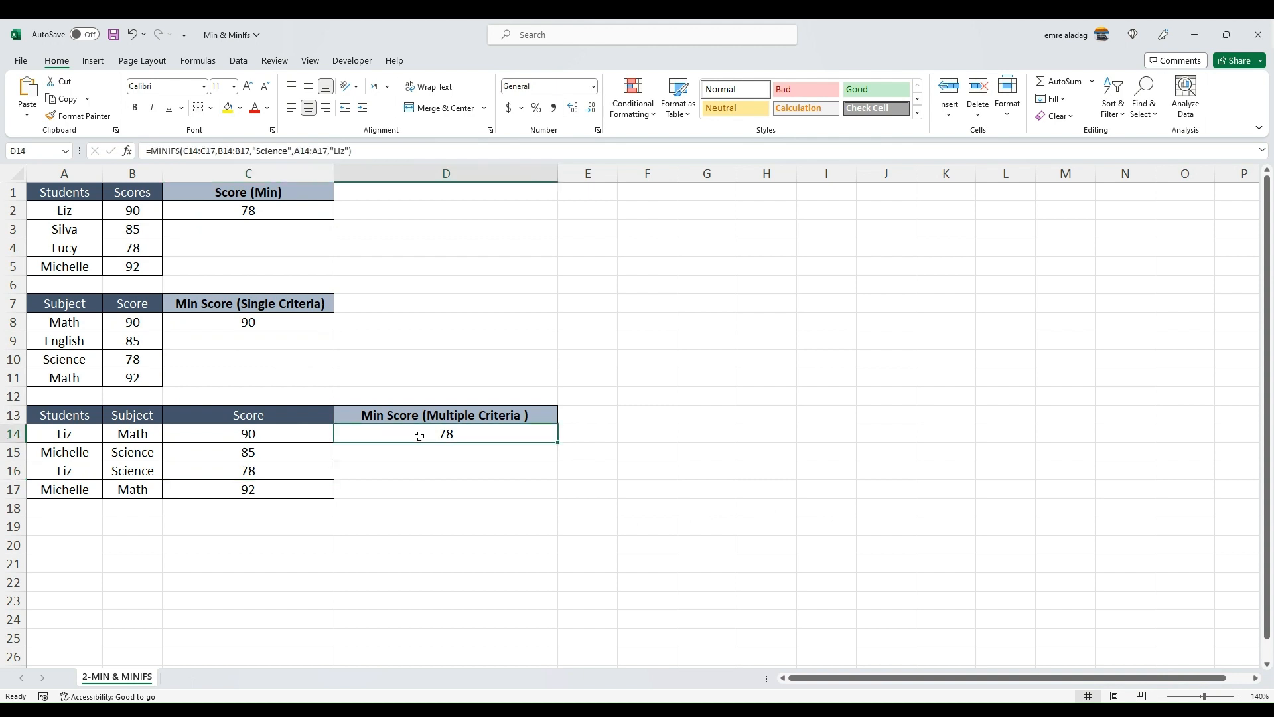
{"action": "left_click_drag", "start_coordinate": [49, 472], "coordinate": [233, 465]}
{"action": "left_click", "coordinate": [392, 432]}
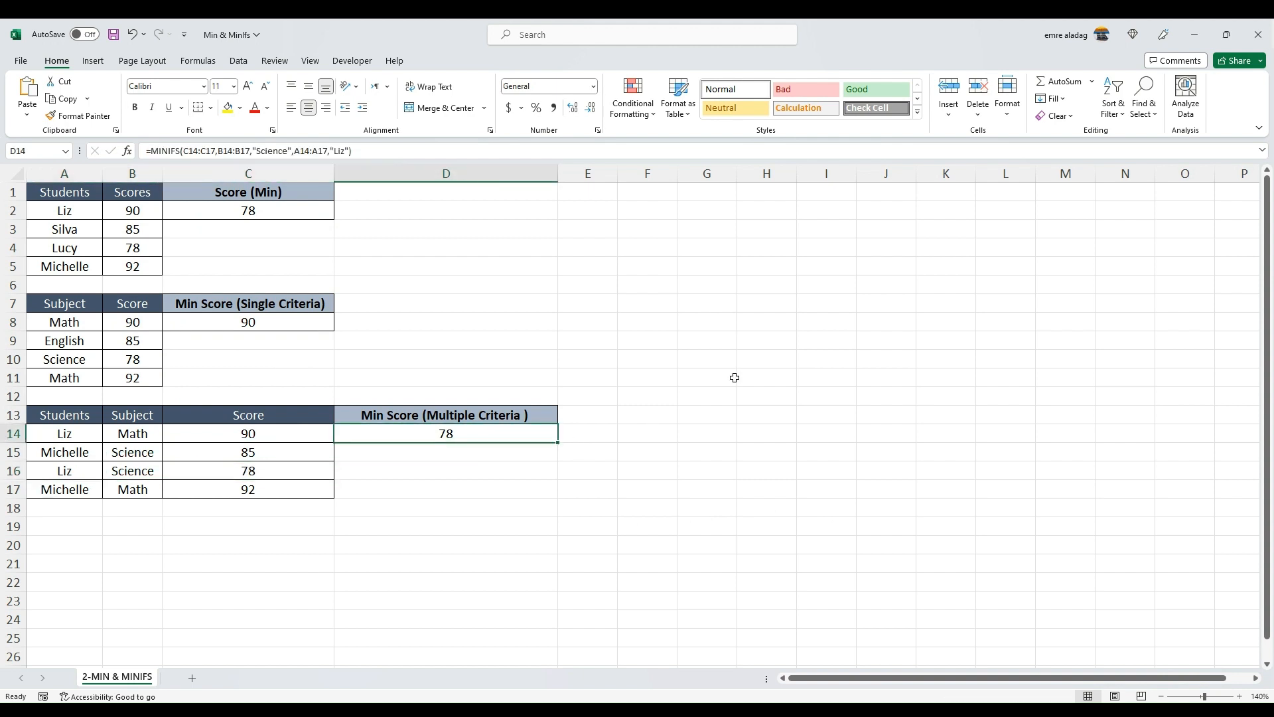